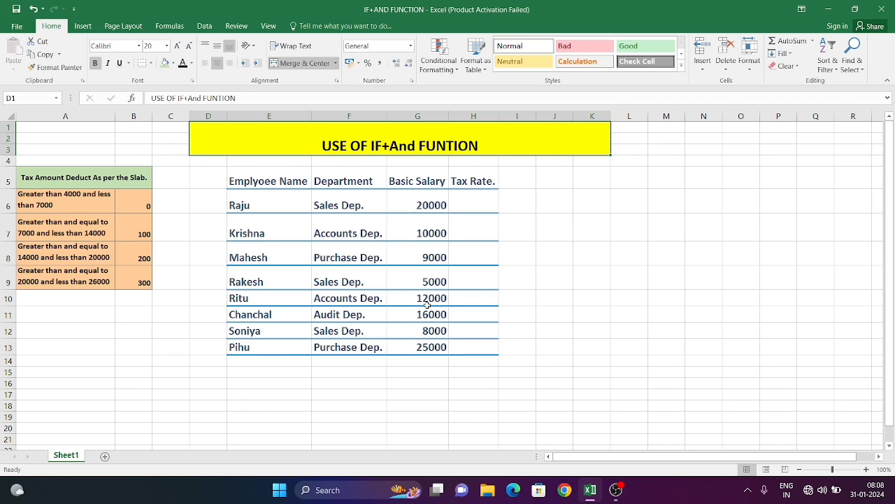
Step: Review the salary ranges and deduction amounts in the tax slab table, cells A6 to B9
left_click(474, 208)
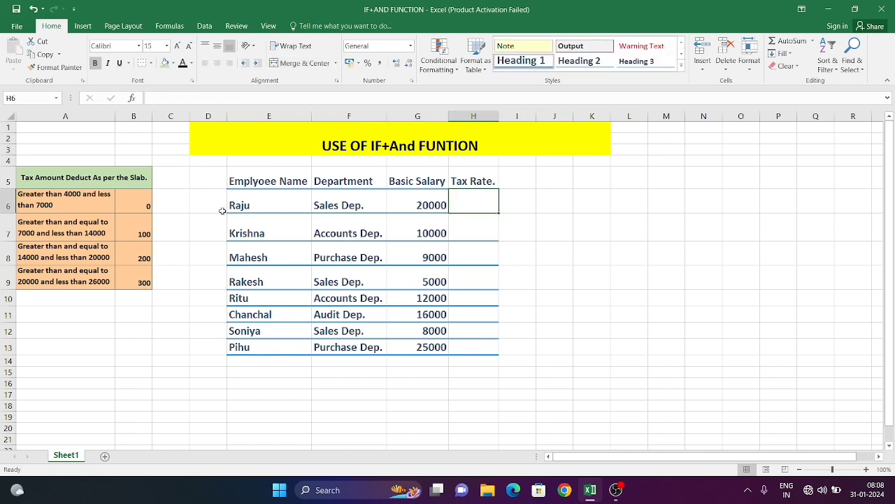
left_click(50, 201)
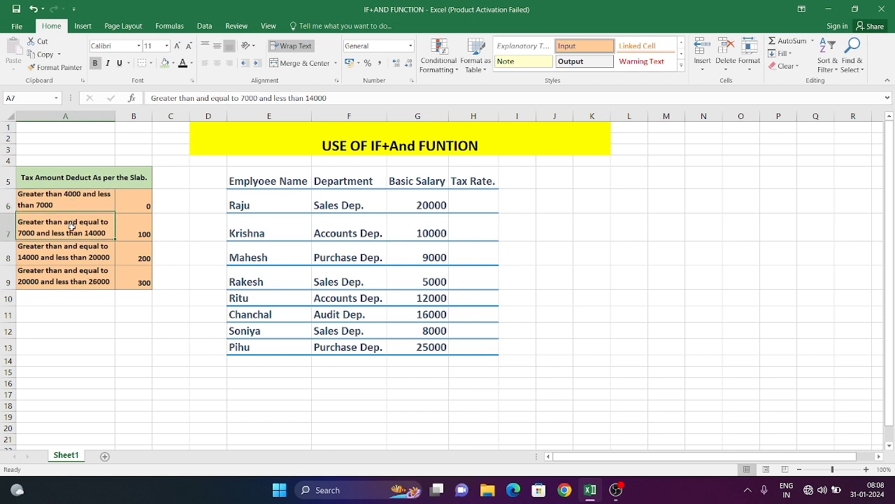
left_click(71, 226)
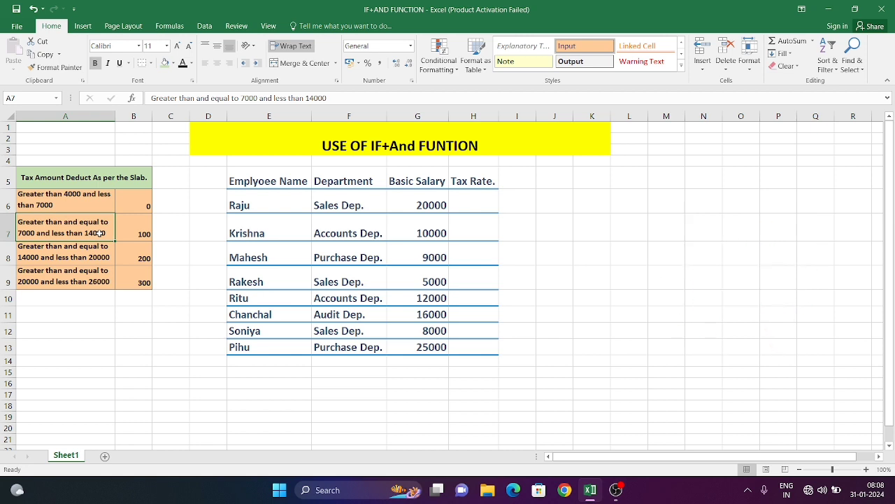
left_click(124, 233)
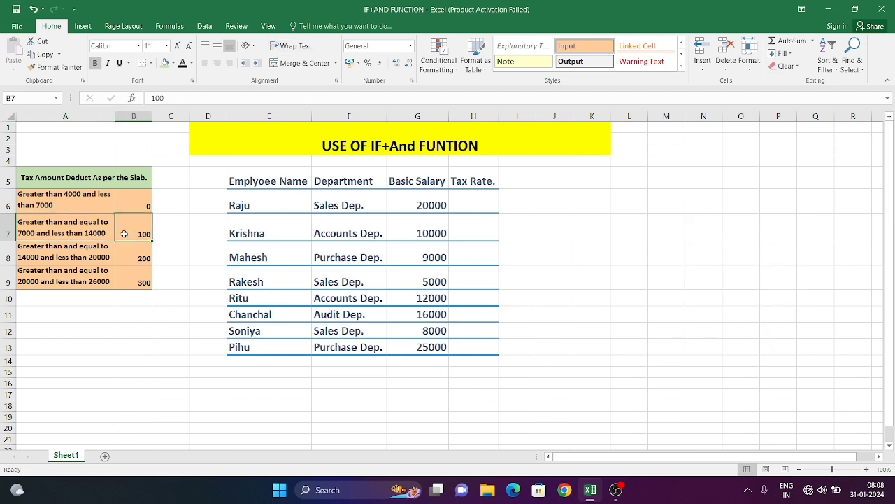
left_click(84, 249)
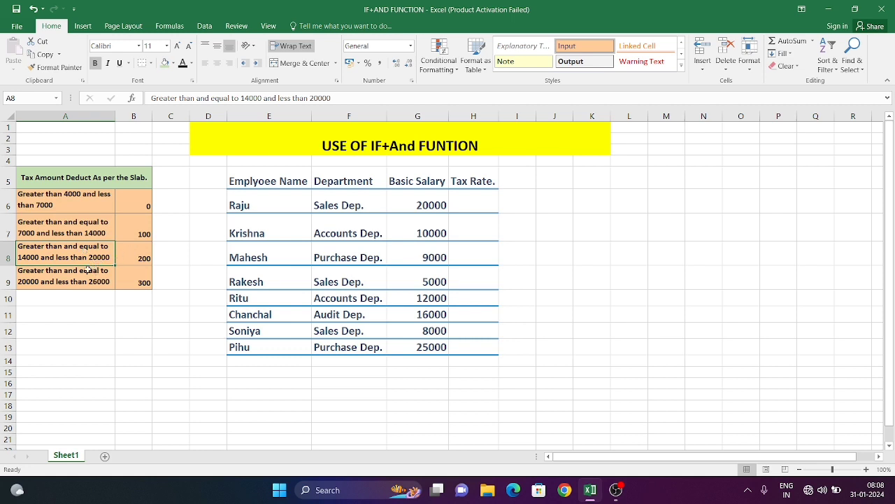
left_click(86, 271)
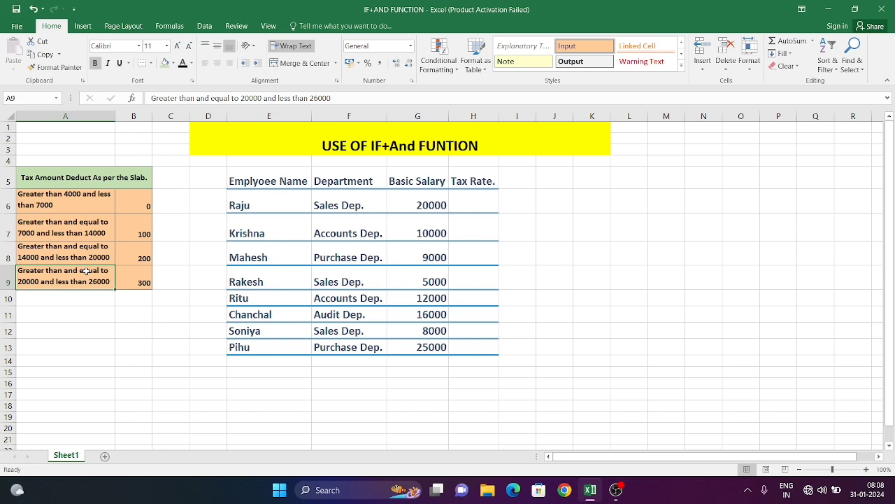
left_click(103, 196)
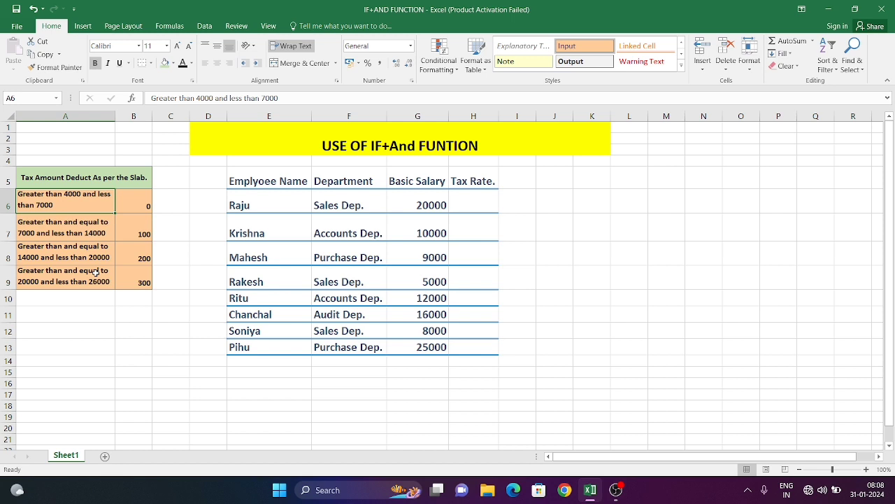
Step: Start the tax formula in H6 with =IF(AND(G6>4000,G6<7000),0, for the first salary slab
left_click(466, 208)
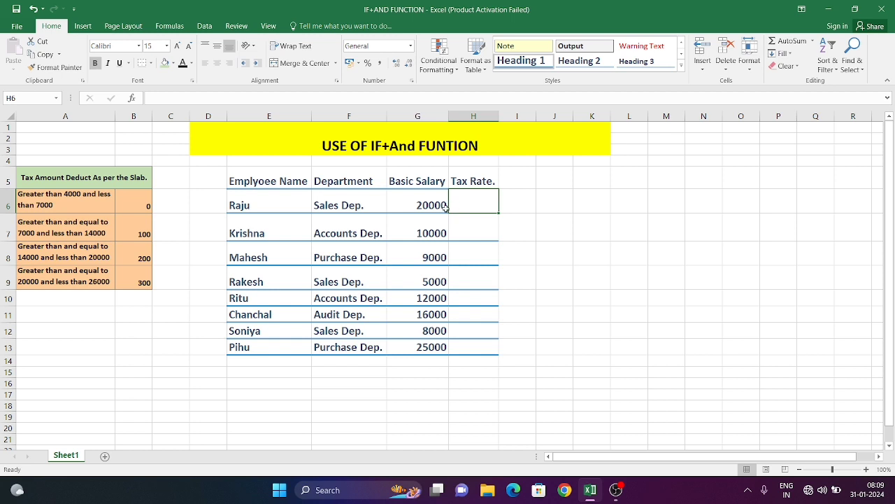
type("=IF(")
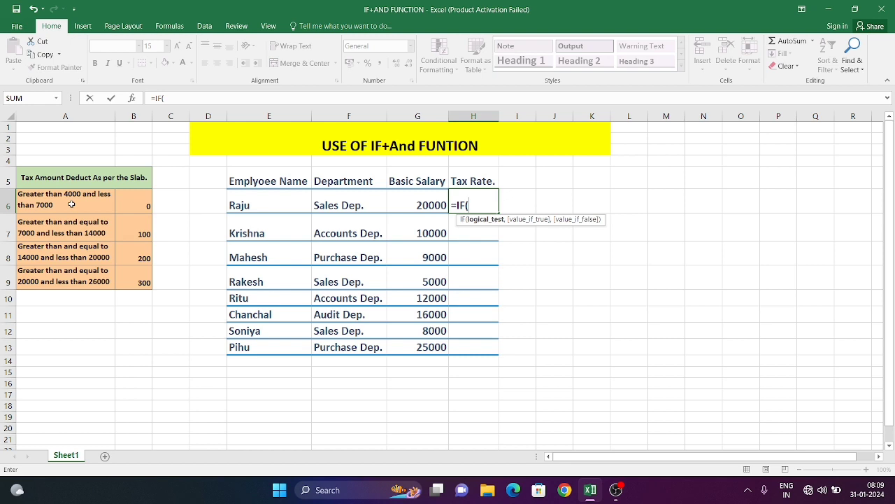
type("AND")
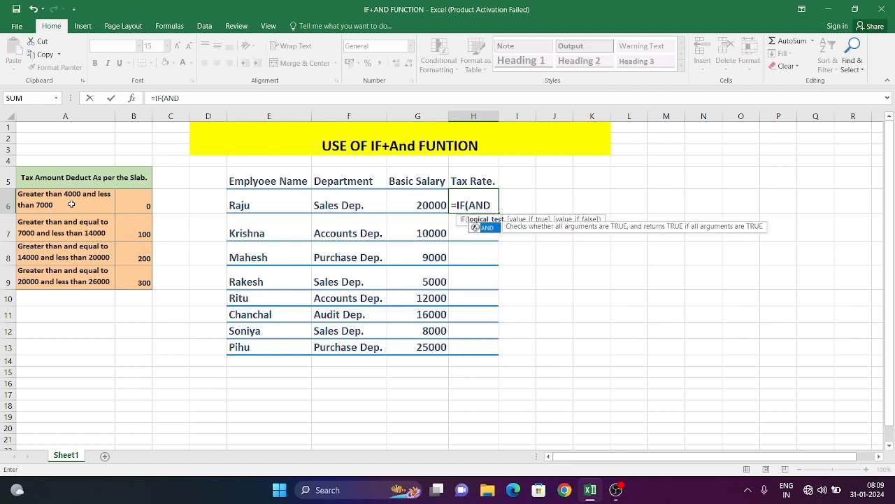
type("(")
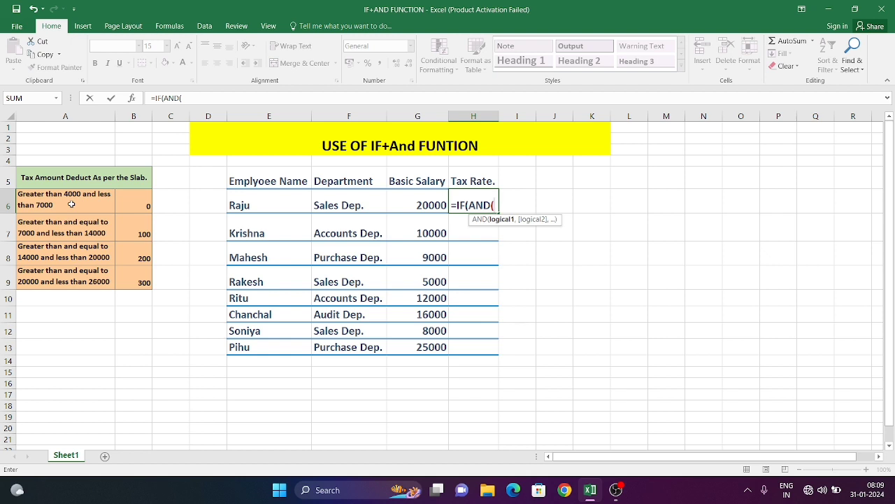
key("Left")
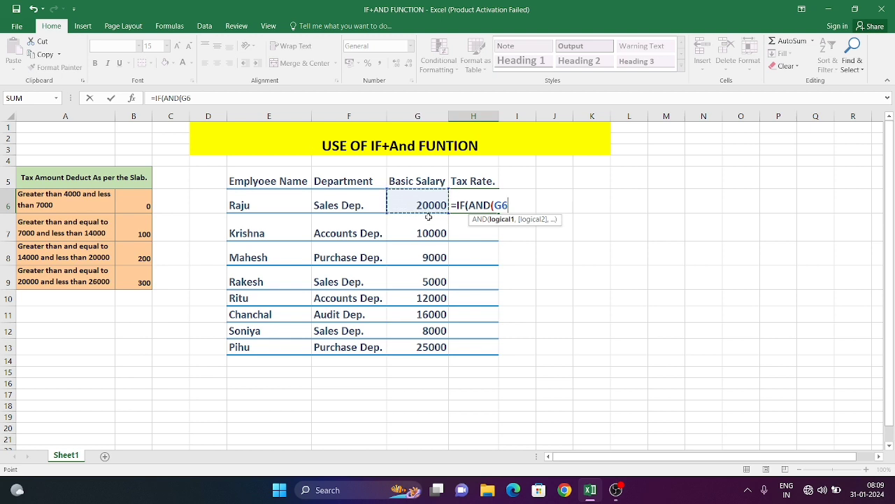
type(">4")
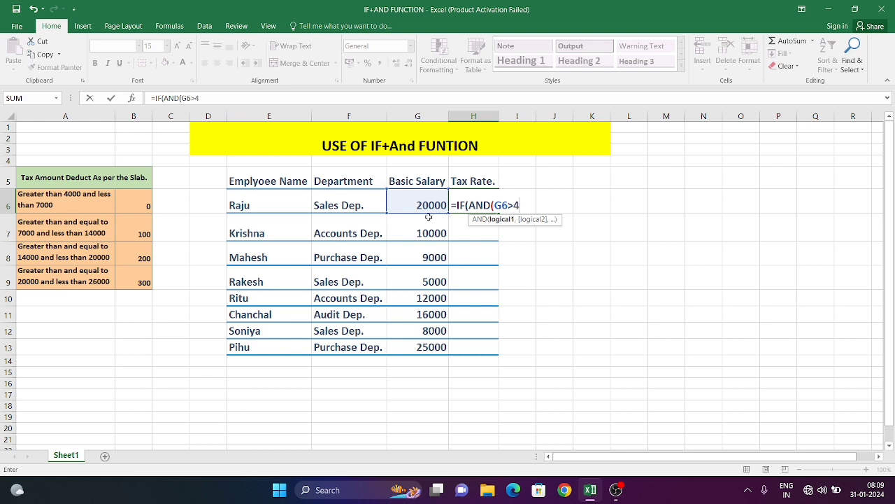
type("000,")
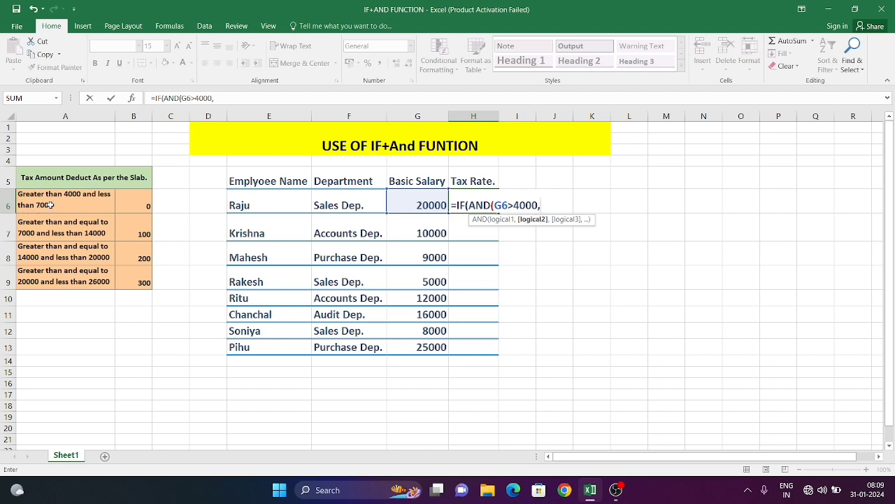
key("Left")
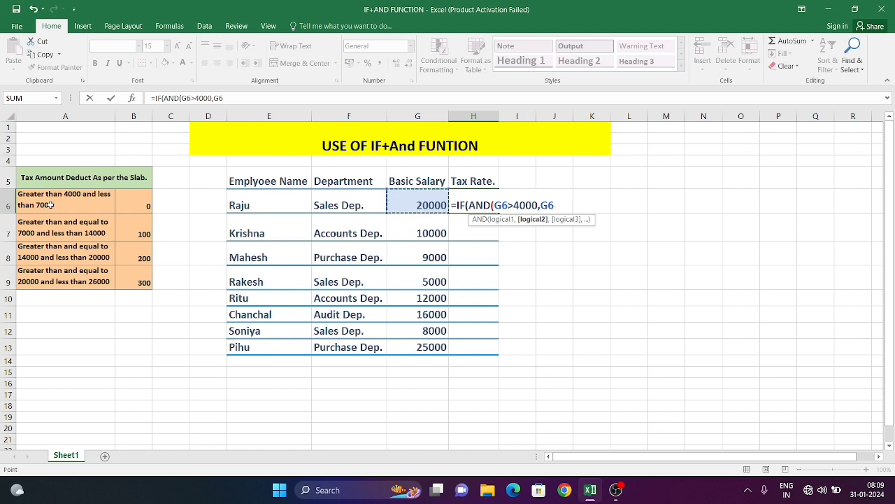
type("<7")
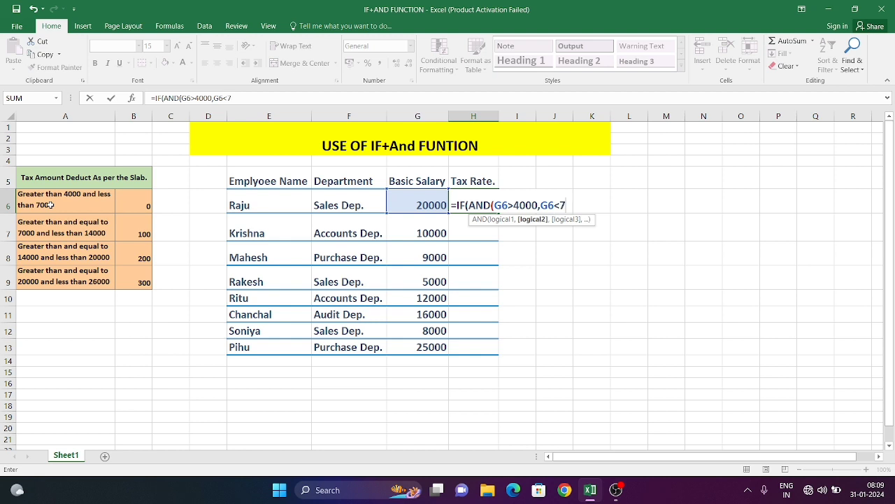
type("000)")
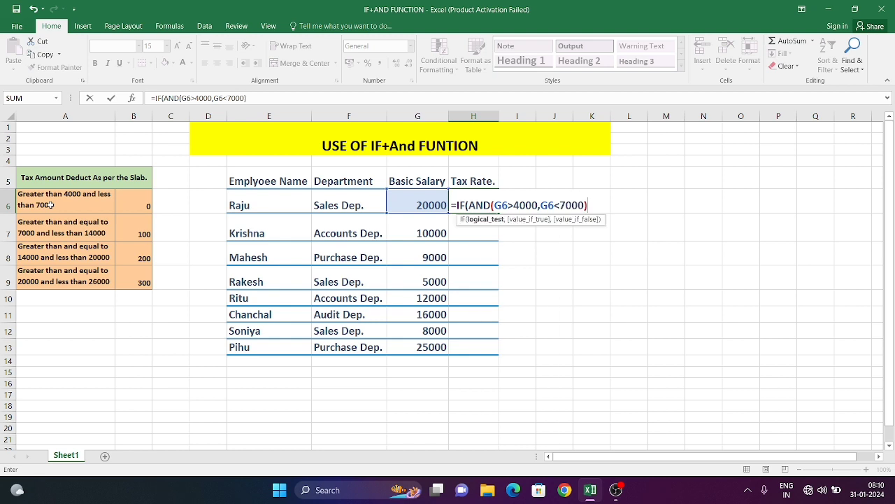
type(",")
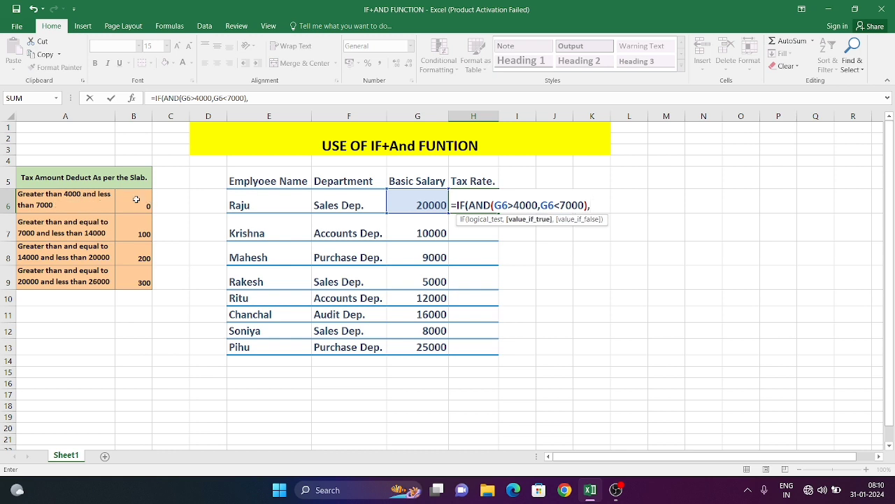
type("0,")
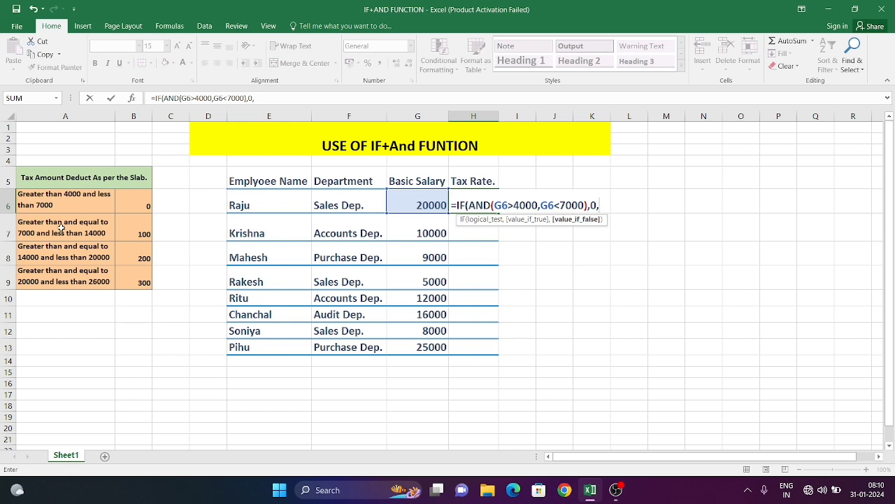
Step: Extend the H6 formula with a nested IF(AND(G6>7000,G6<14000),100, for the second salary slab
type("IF")
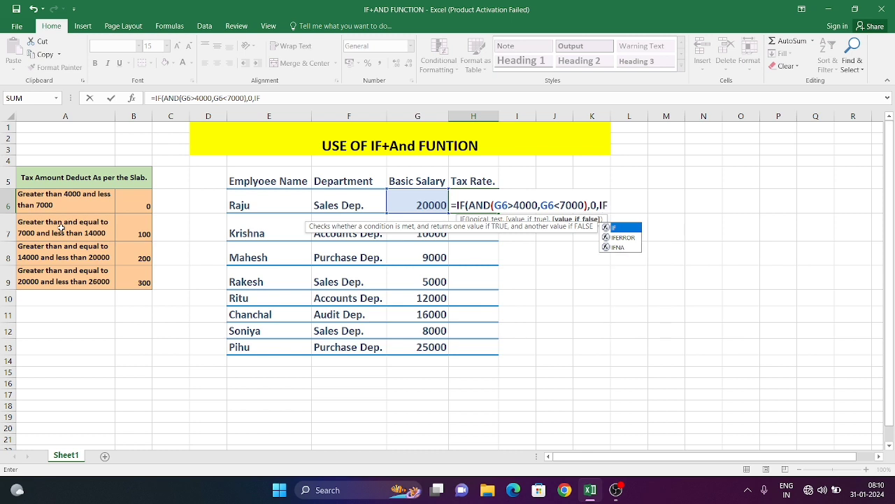
type("AND")
key("BackSpace")
key("BackSpace")
key("BackSpace")
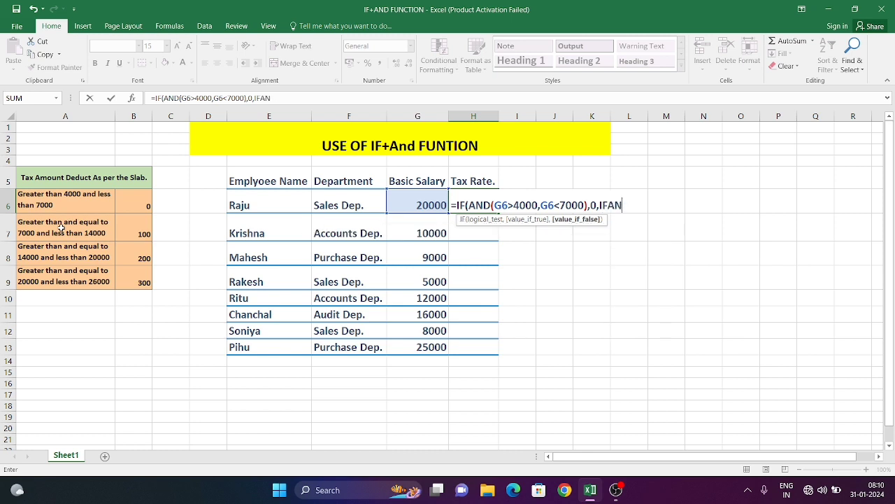
type("(AND(")
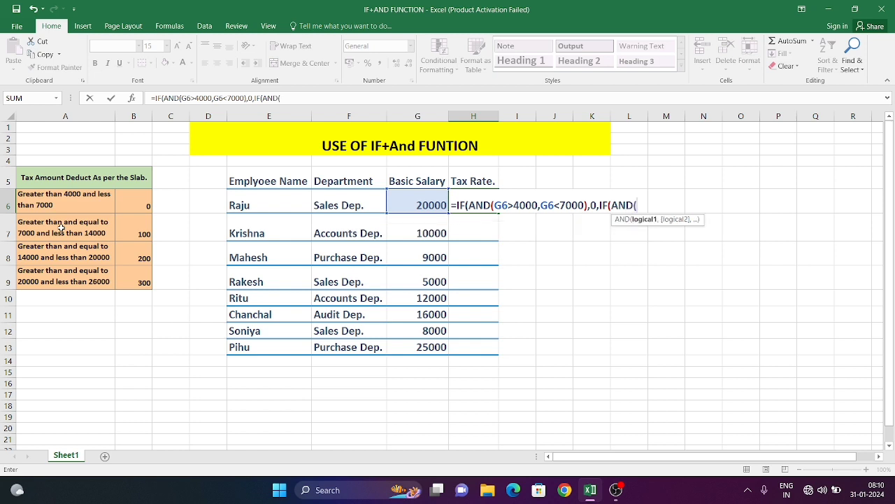
key("Left")
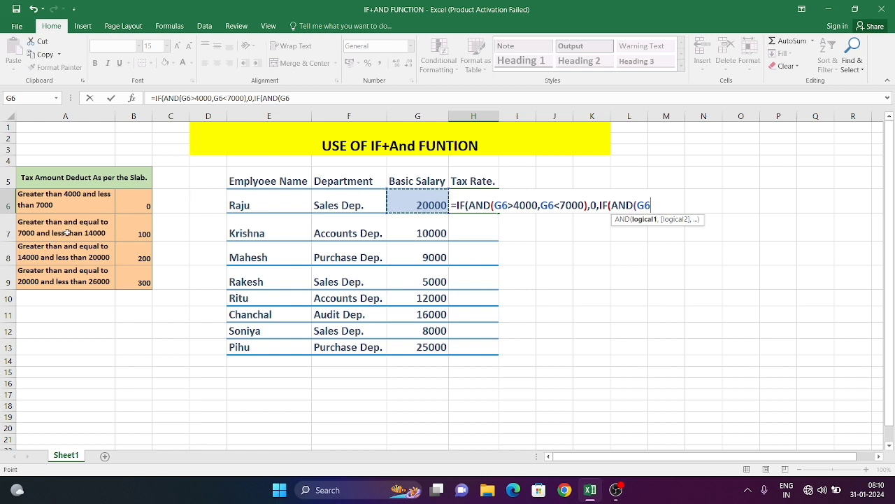
type(">")
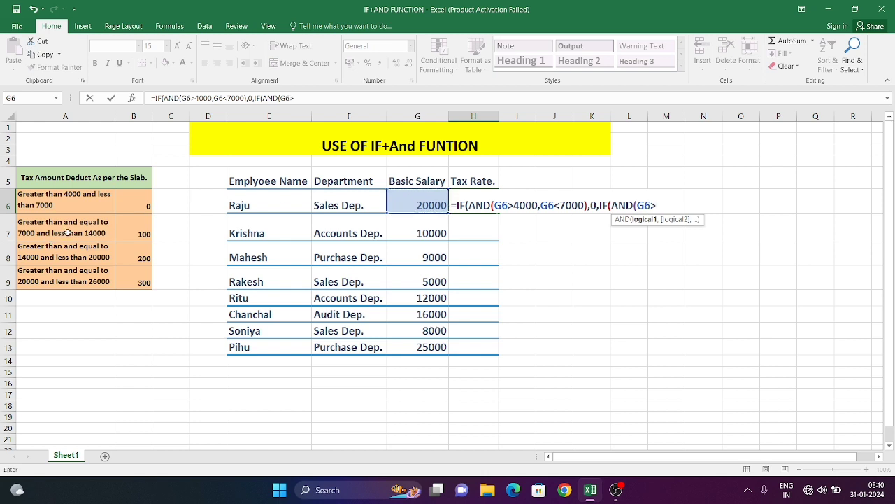
type("7000,")
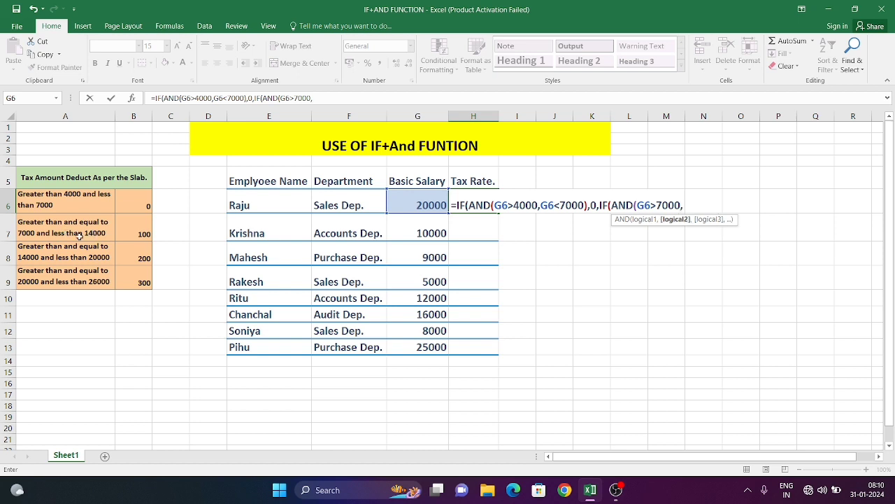
key("Left")
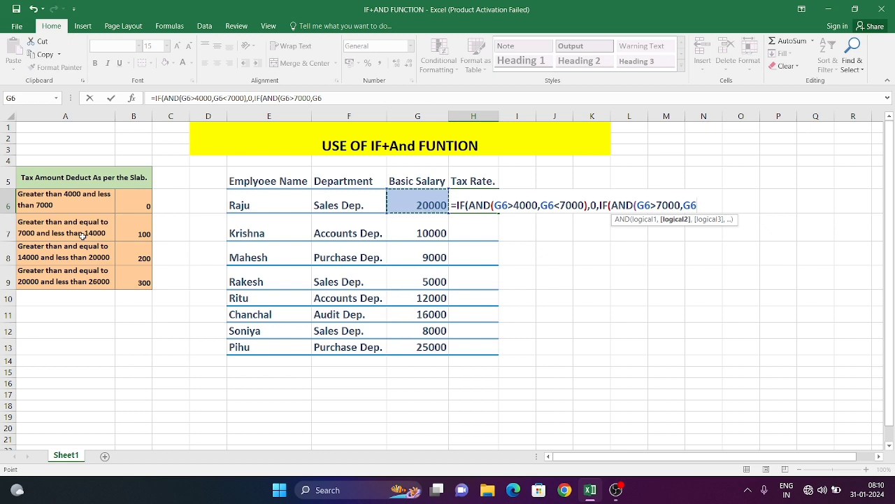
type("<14000")
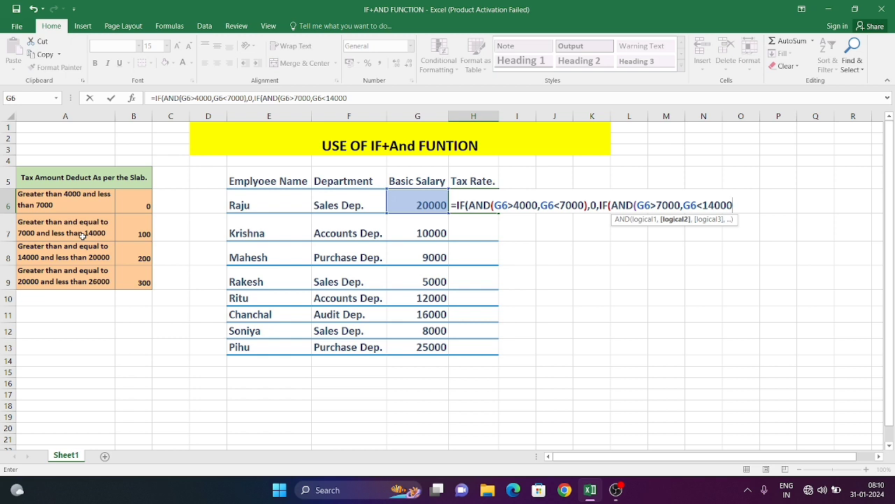
type(")")
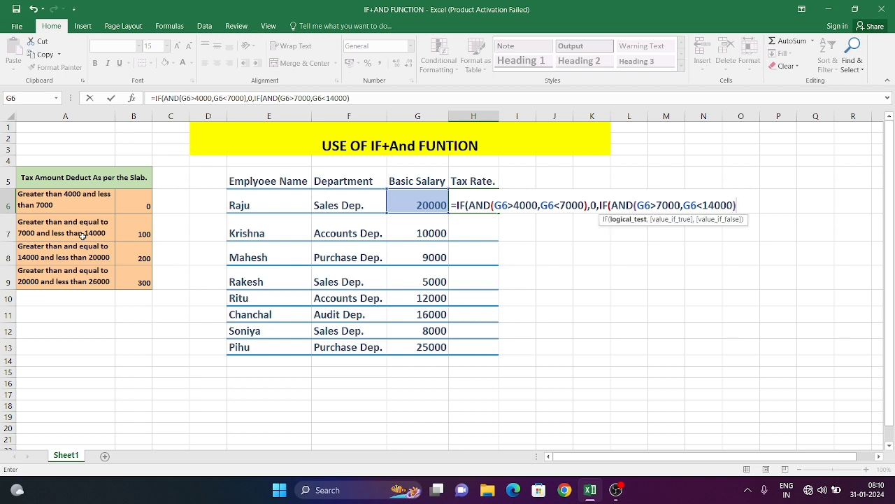
type(",")
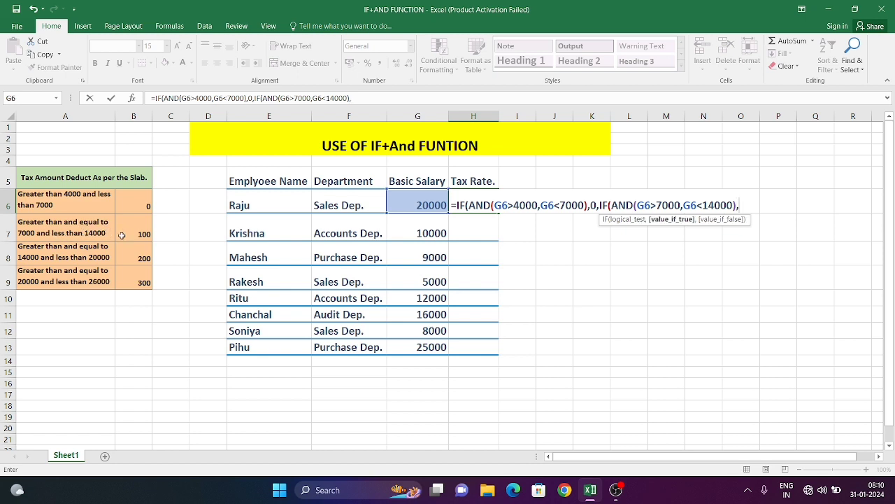
type("100")
type(",")
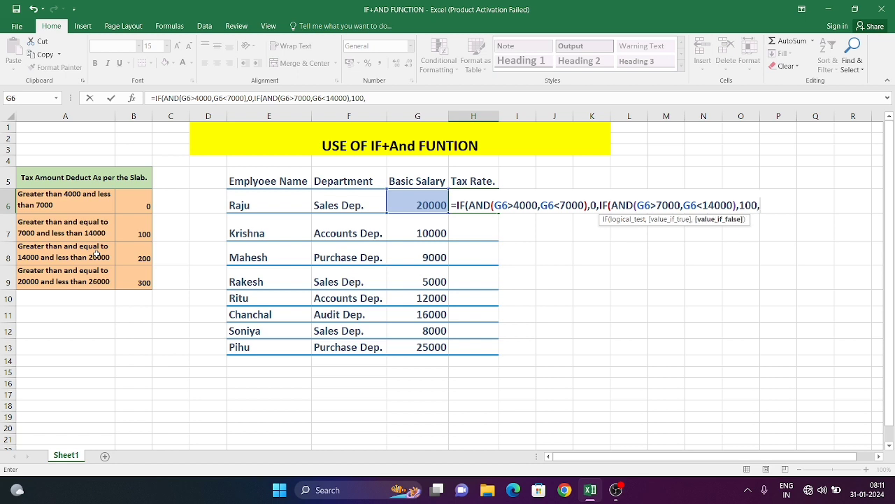
Step: Extend the H6 formula with a nested IF(AND(G6>14000,G6<20000),200 for the third salary slab
type("IF(")
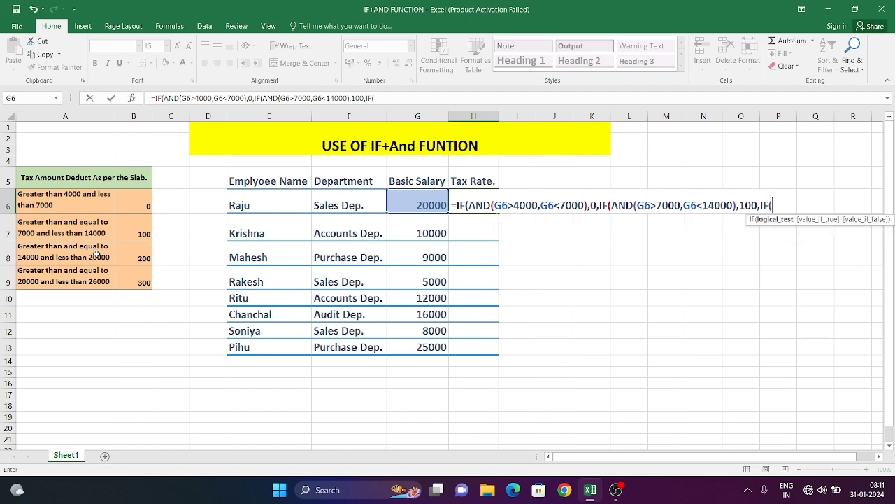
type("AND")
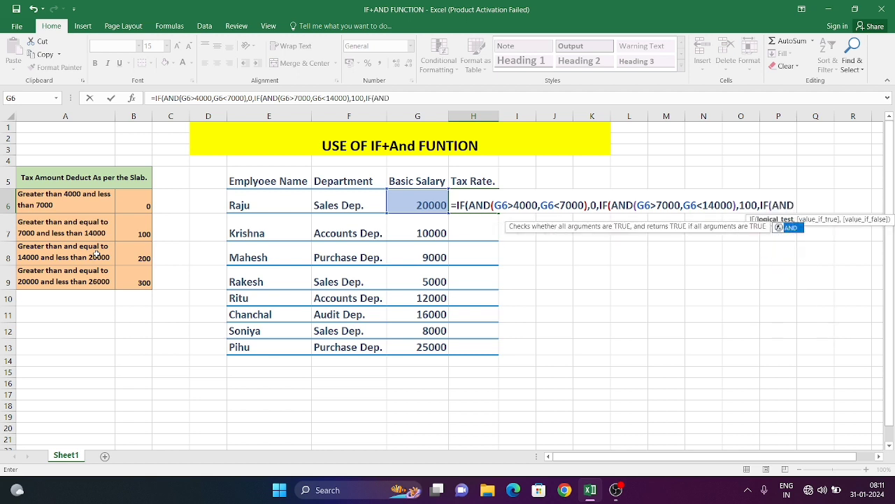
type("(")
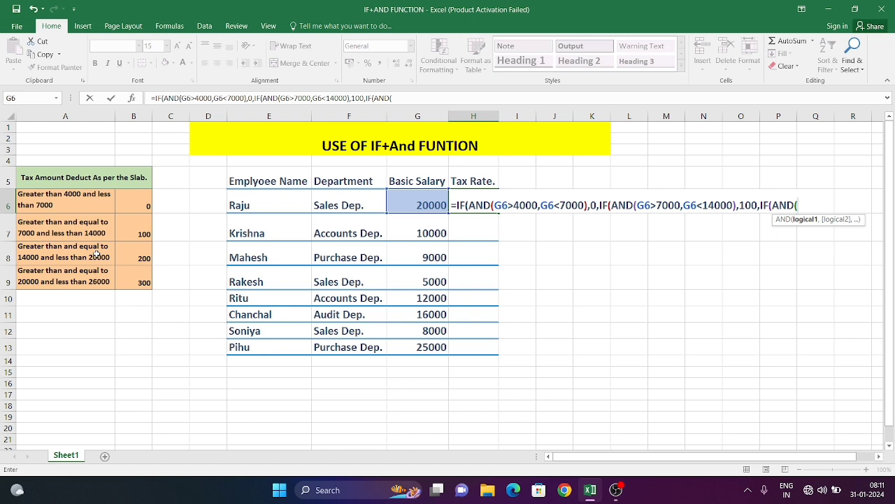
key("Left")
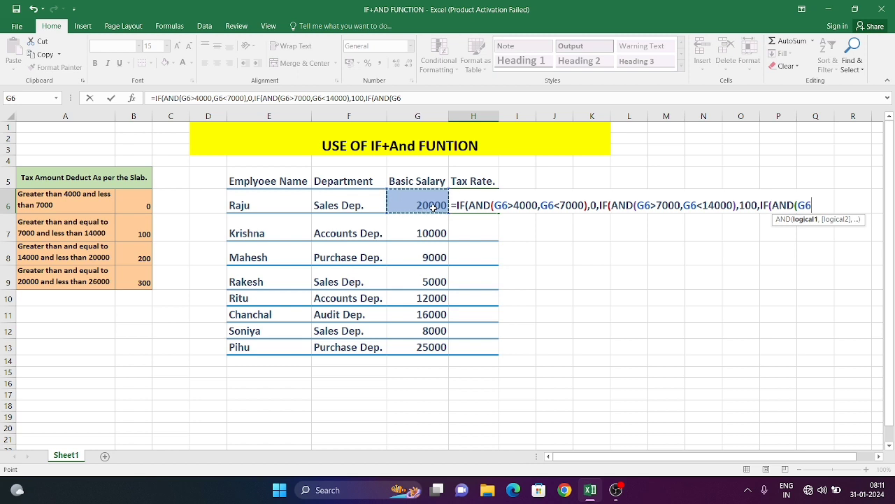
type(":")
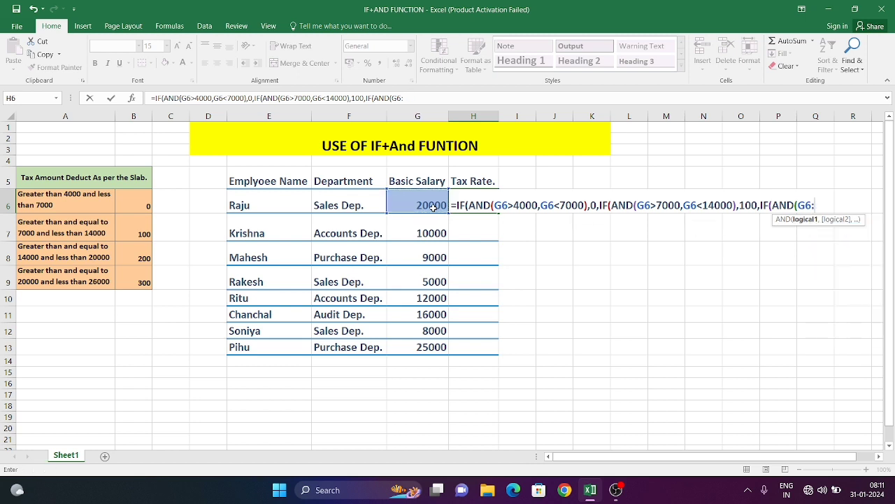
key("BackSpace")
type(">14000,")
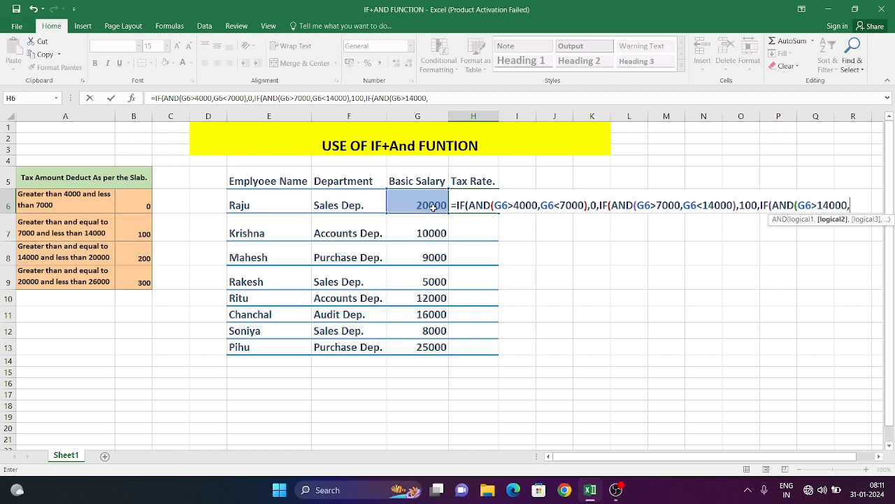
left_click(433, 207)
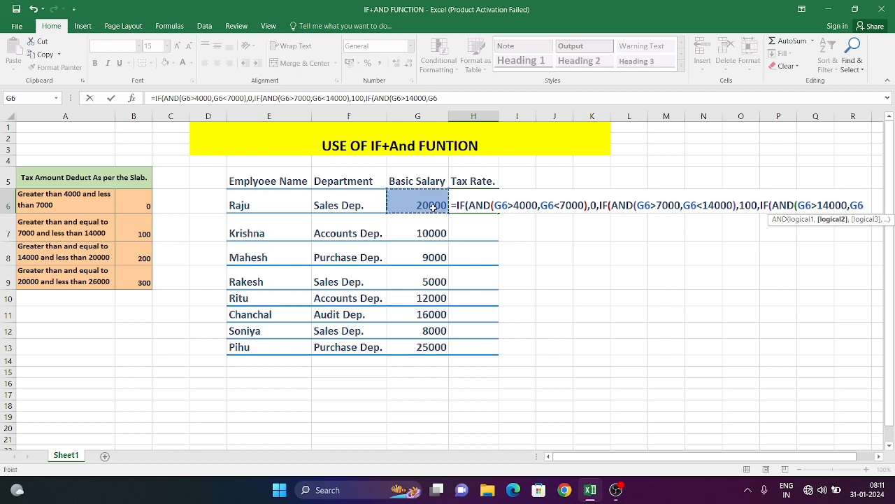
type("<2")
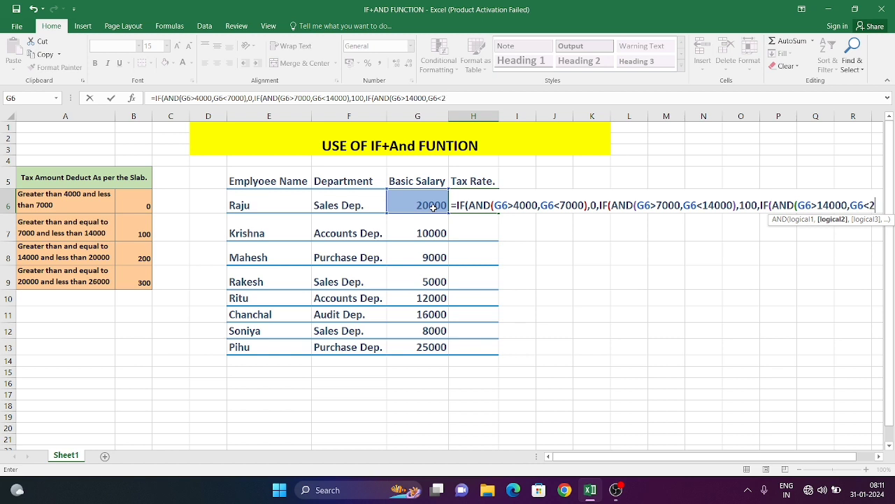
type("0000")
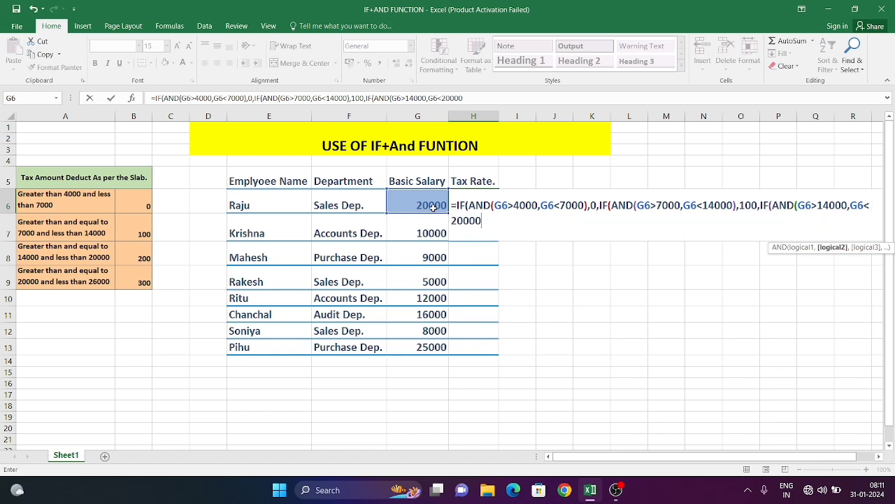
type("),200")
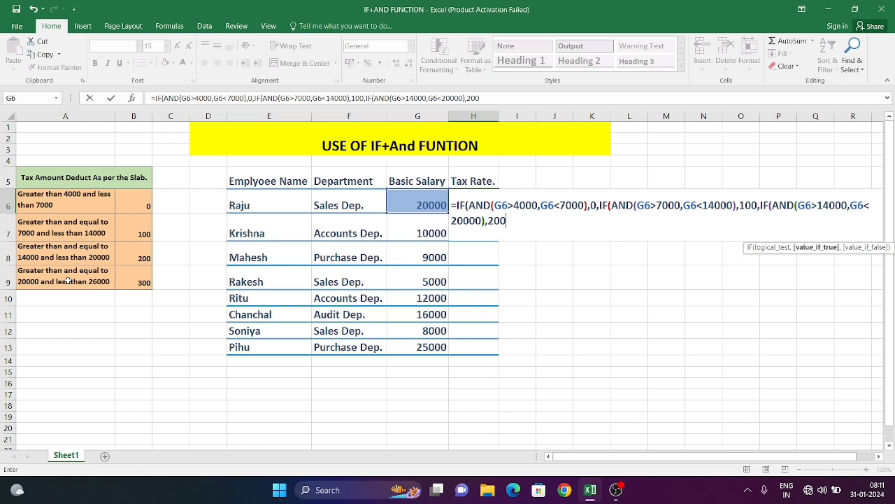
Step: Begin the fourth slab in the H6 formula with a nested ,IF(AND( whose first condition references G6
type(",IF(")
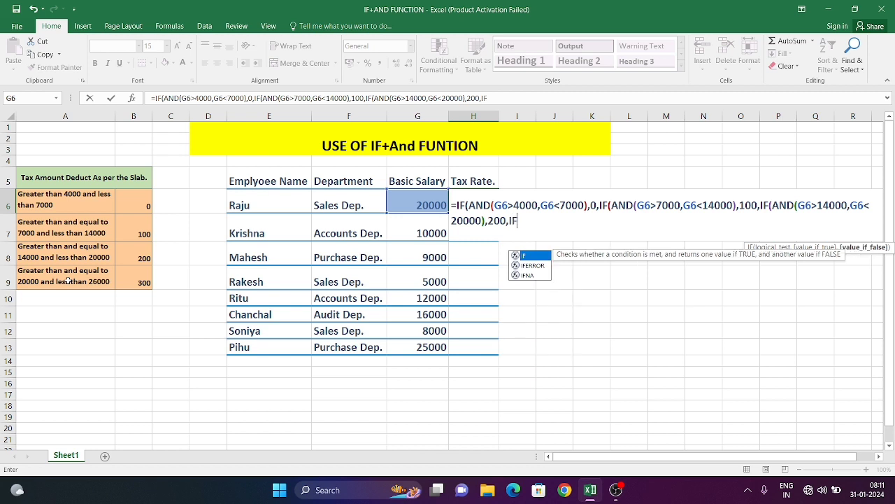
type("AND(")
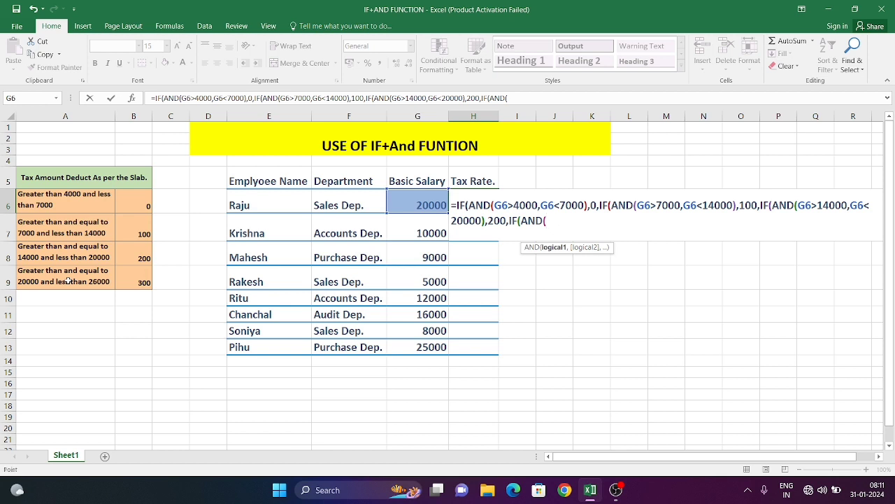
key("Left")
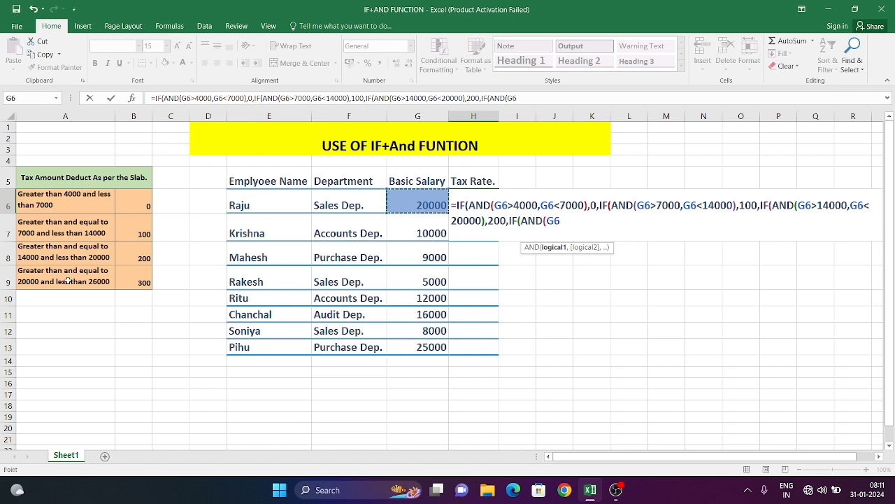
type("<")
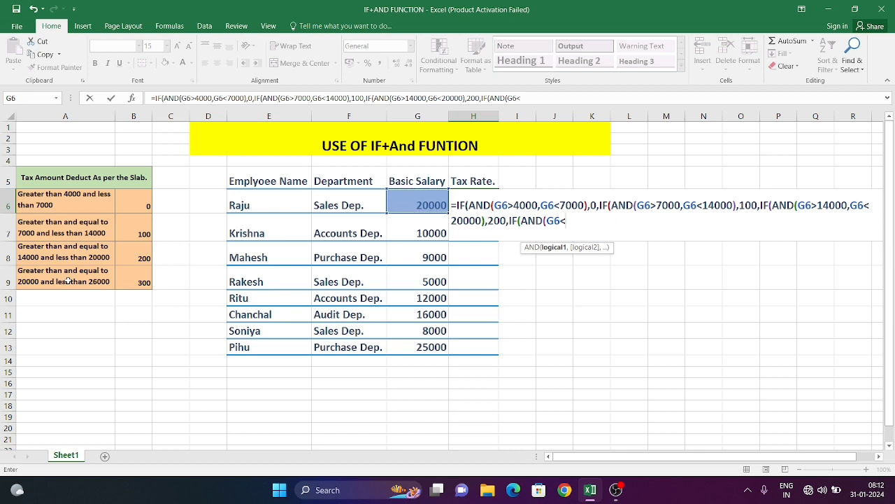
type("20000,")
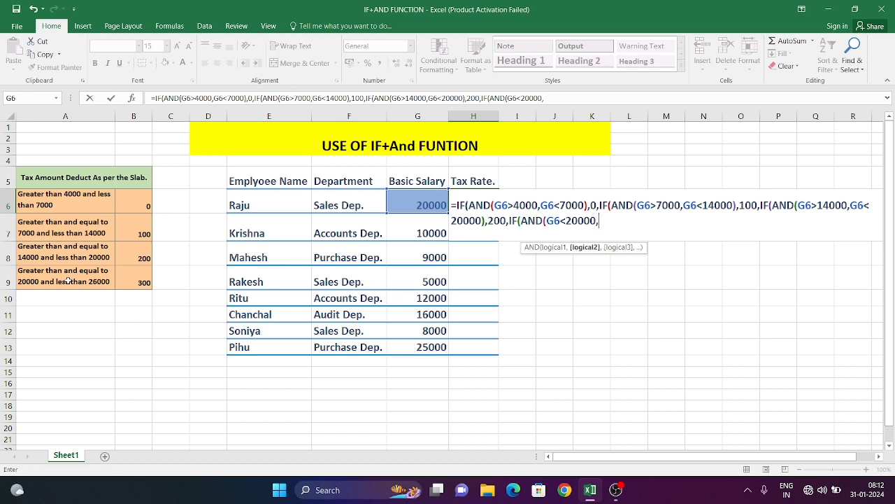
key("Left")
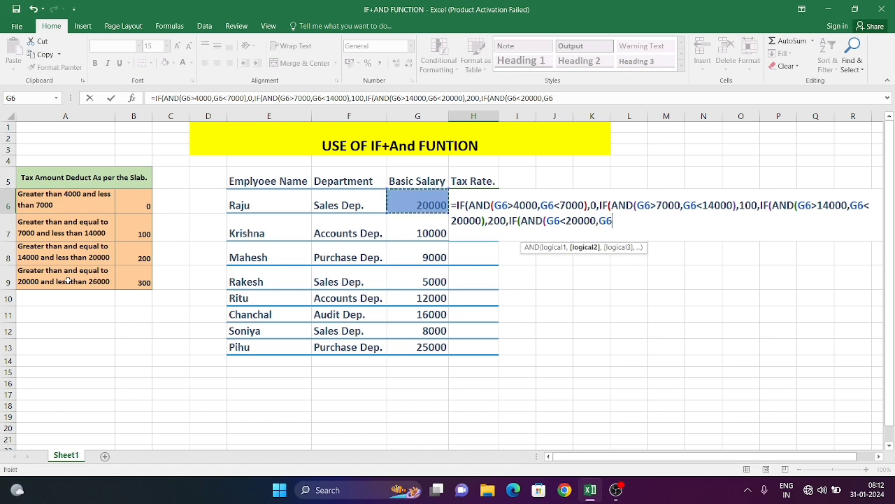
type("<")
key("BackSpace")
key("BackSpace")
key("BackSpace")
key("BackSpace")
key("BackSpace")
key("BackSpace")
key("BackSpace")
key("BackSpace")
key("BackSpace")
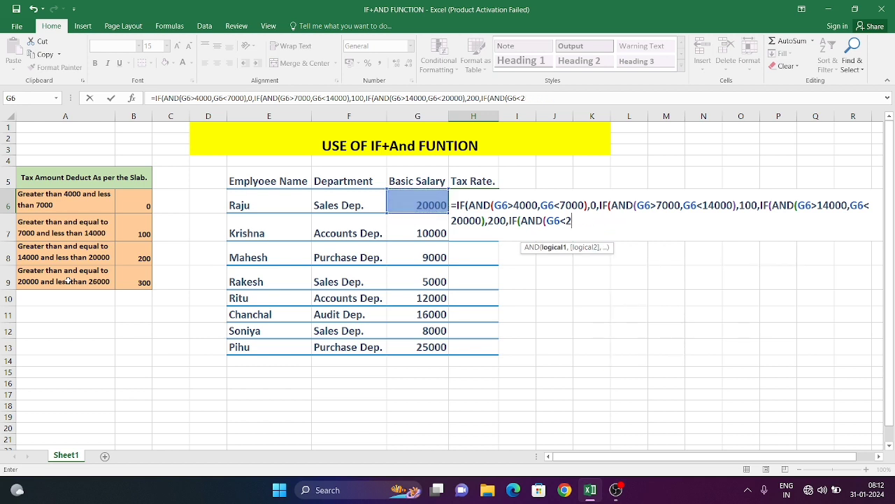
key("BackSpace")
Step: Complete the fourth slab in H6 with >20000,G6<26000),300, close all four IF brackets and enter the formula
type(">20000")
type(",")
type("G6<")
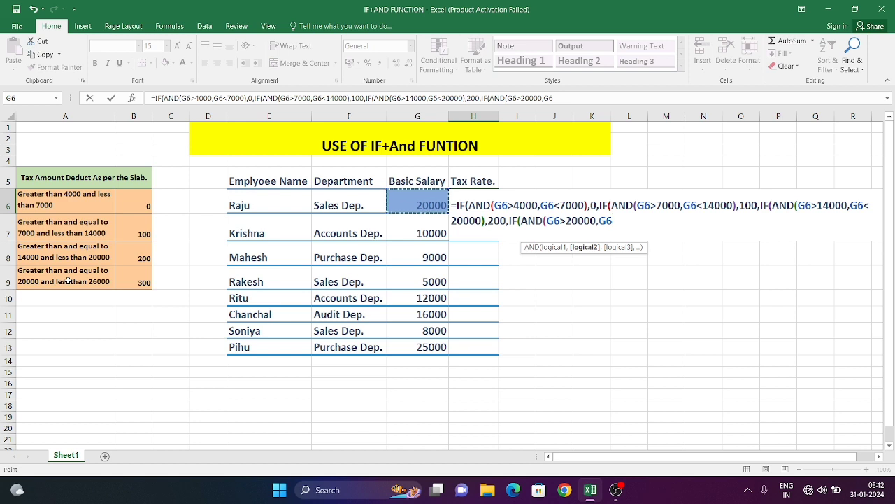
type("26000")
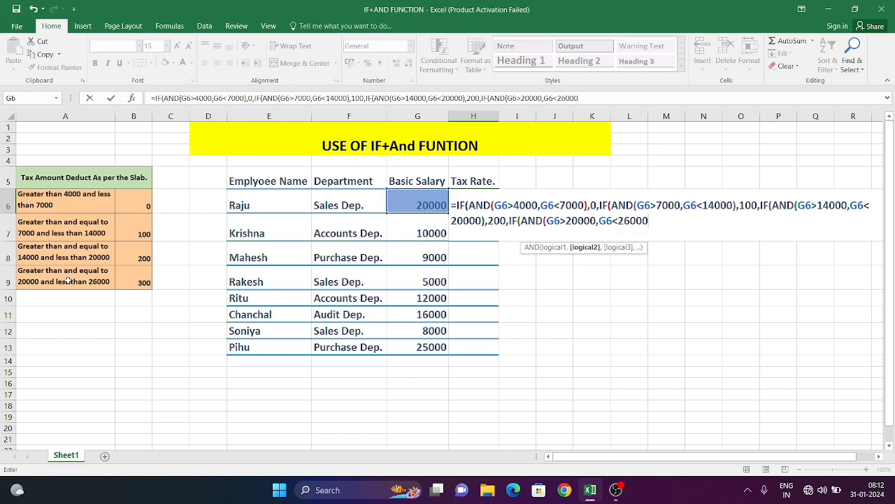
type(")")
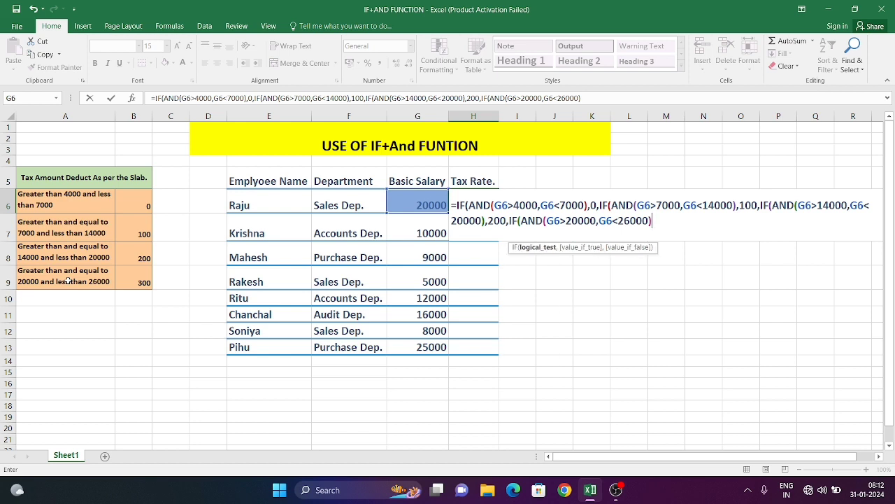
type(",300")
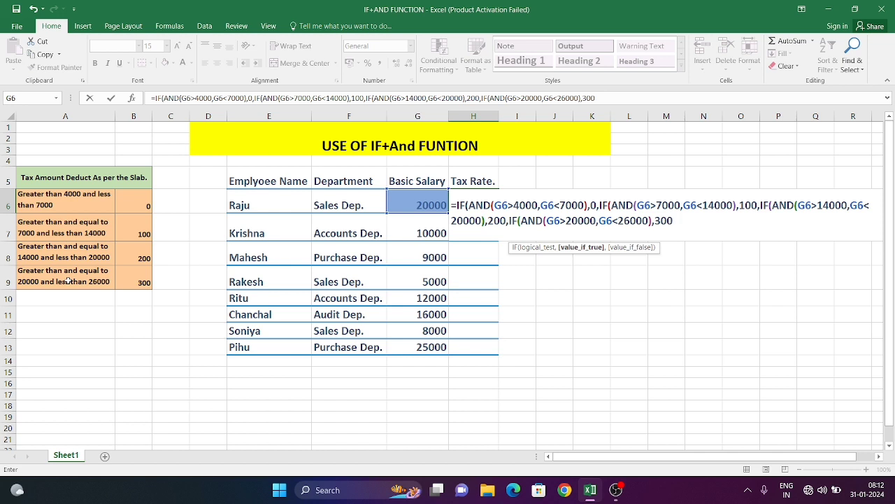
type("))))")
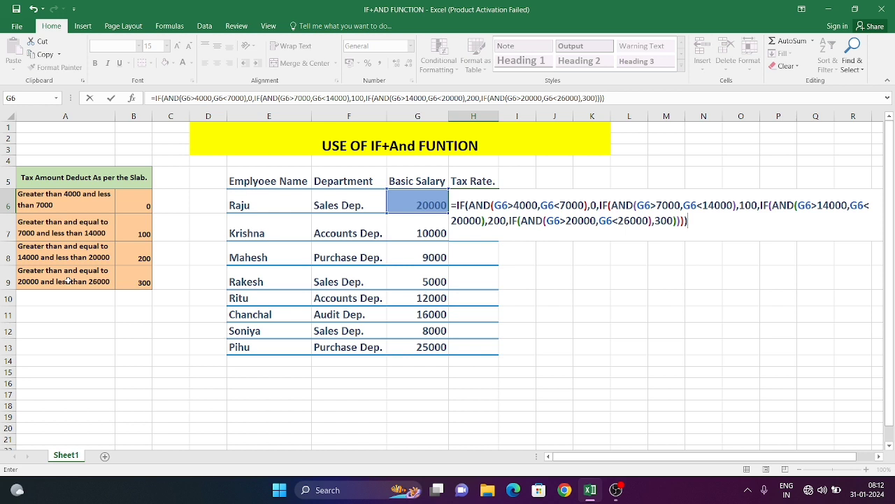
key("ctrl+Return")
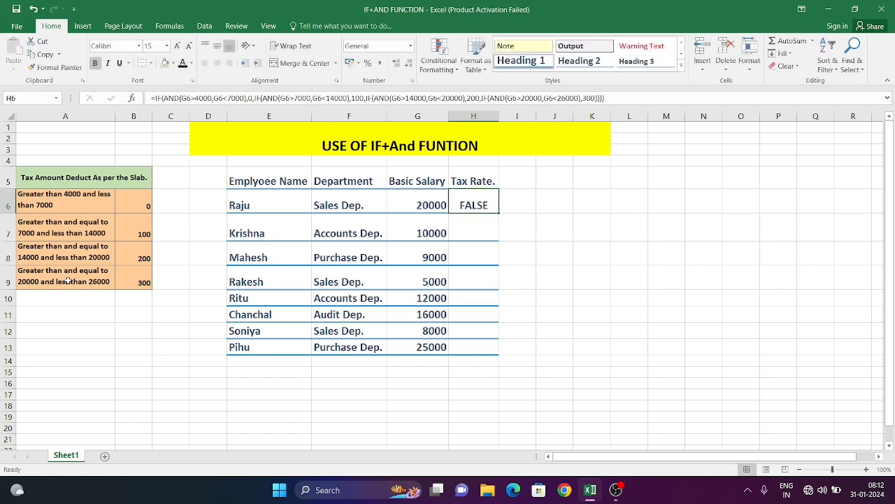
Step: Fill the tax formula from H6 down through H13 for all employees
key("Left")
key("ctrl+Down")
key("Right")
key("ctrl+shift+Up")
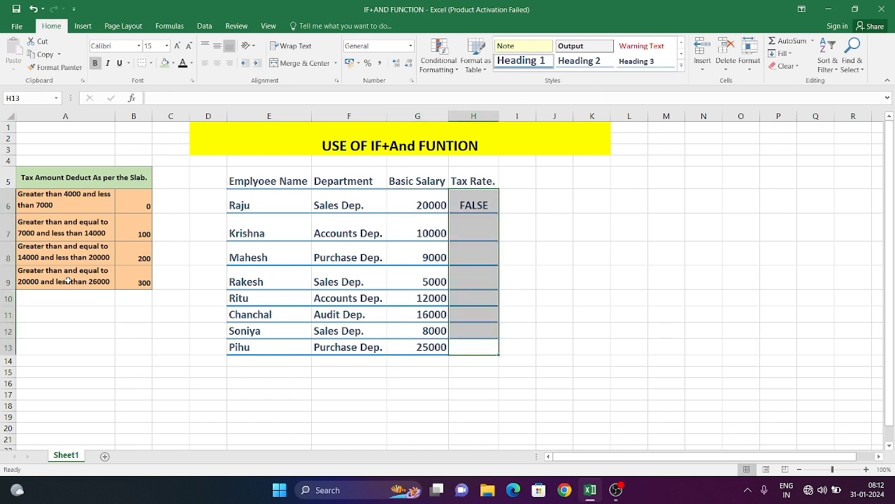
key("ctrl+d")
key("Up")
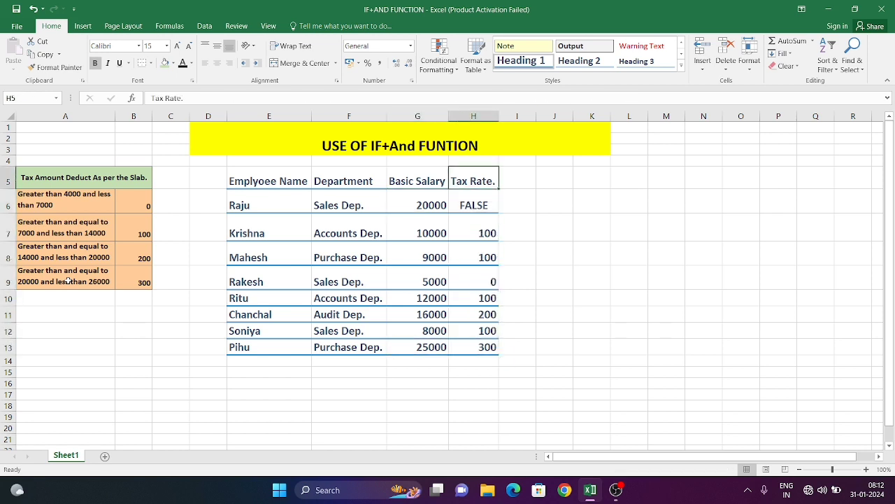
Step: Check H6 against the last slab in A9 and the salary in G6, and change its fourth slab condition to G6>=20000
key("Down")
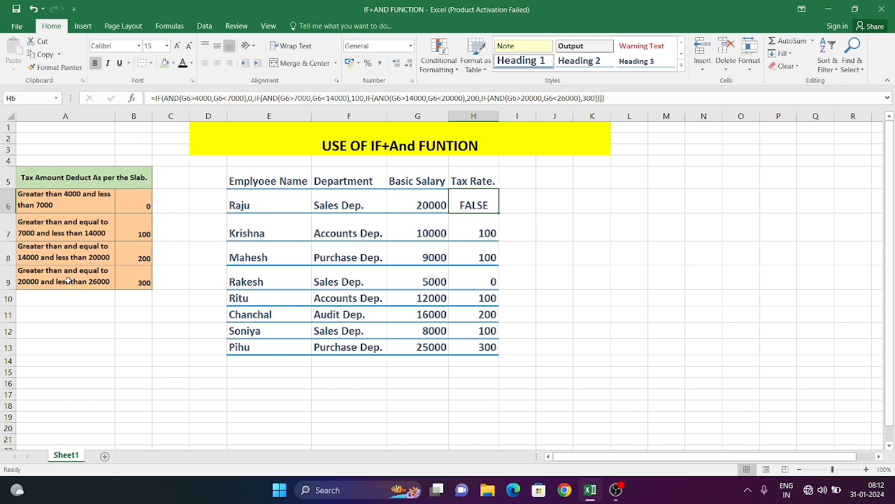
left_click(63, 281)
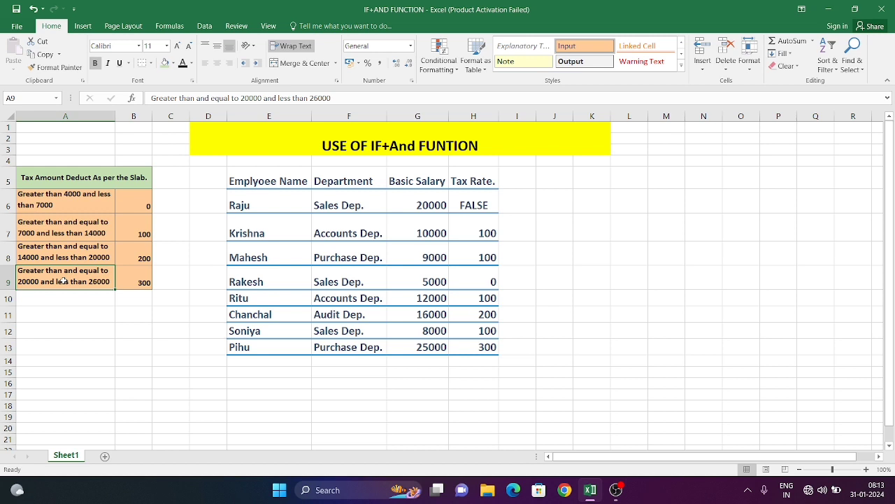
left_click(443, 204)
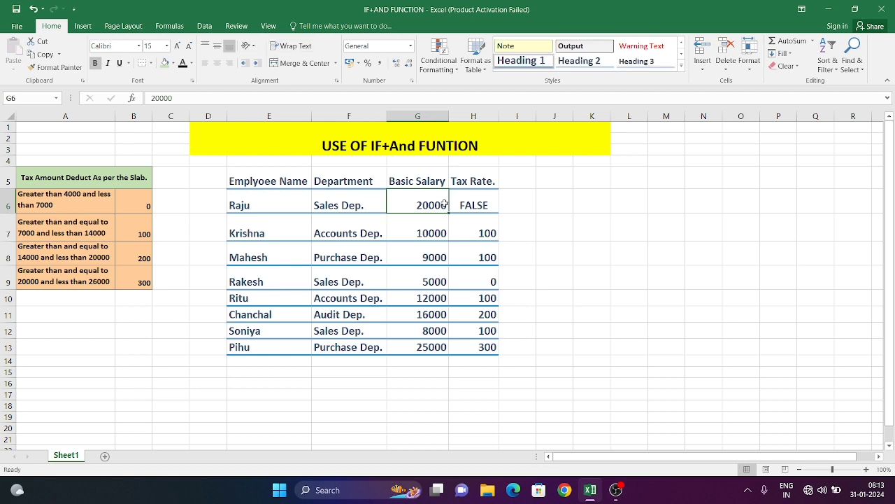
left_click(493, 201)
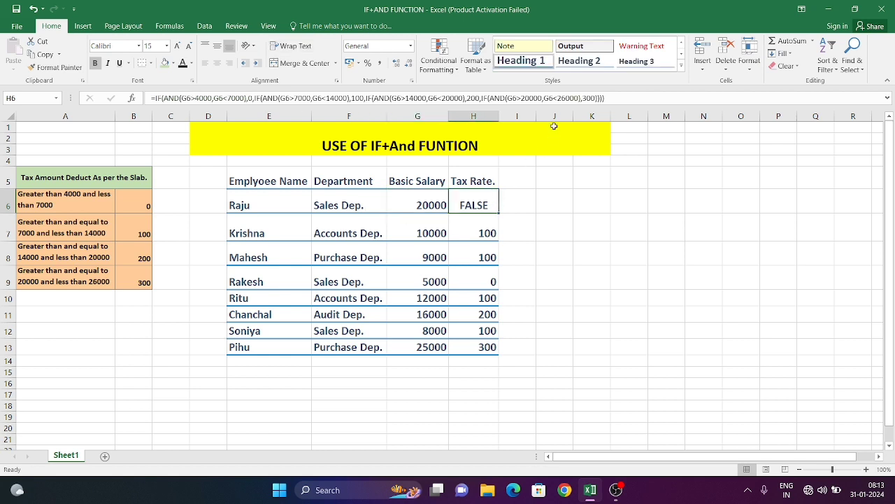
double_click(497, 212)
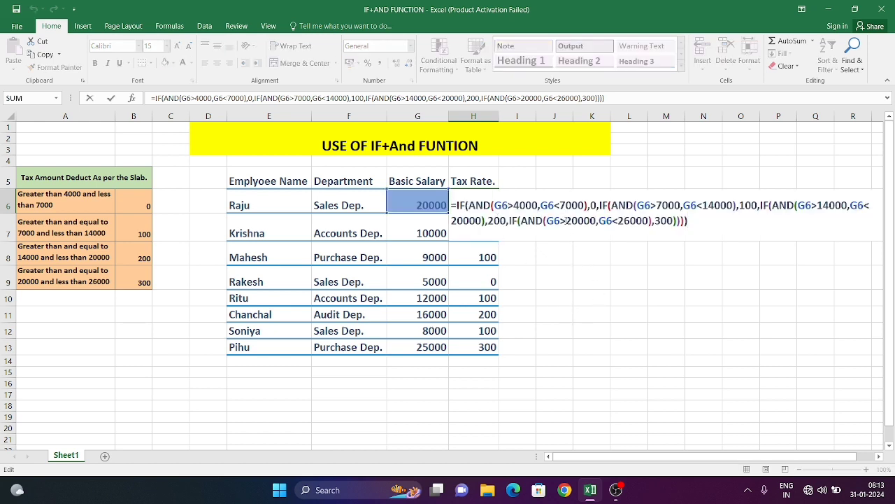
left_click(566, 221)
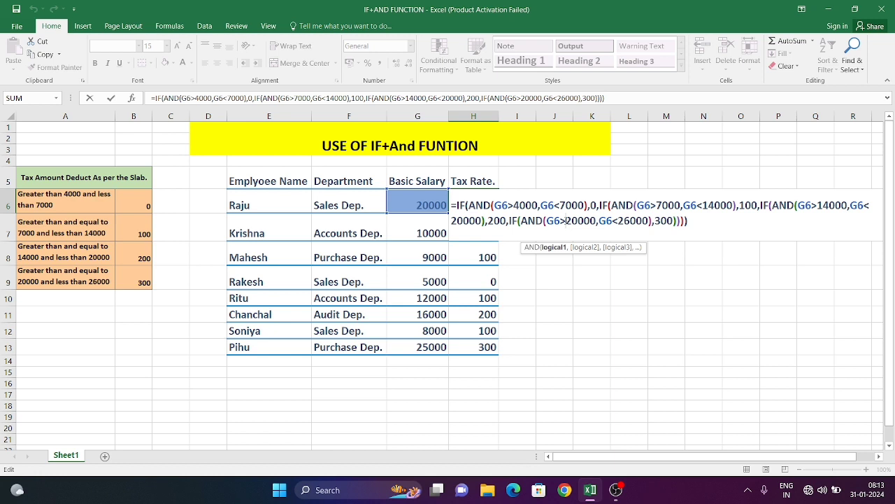
type("=")
key("Return")
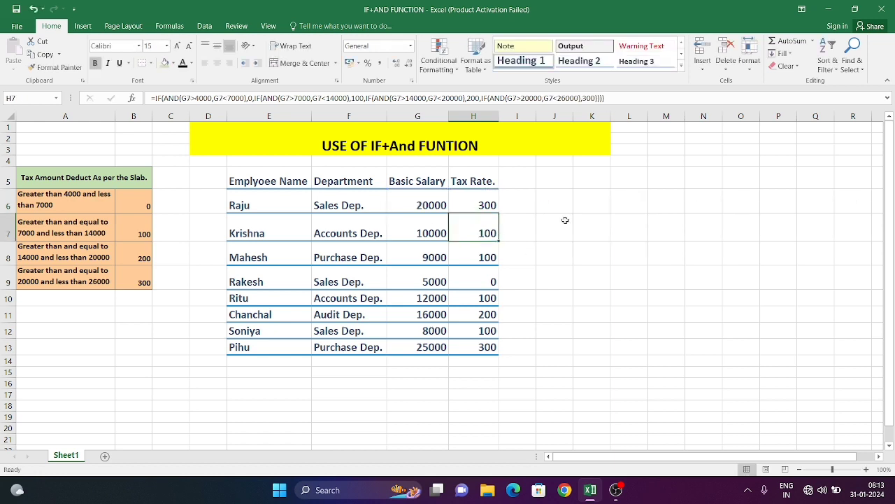
left_click(480, 202)
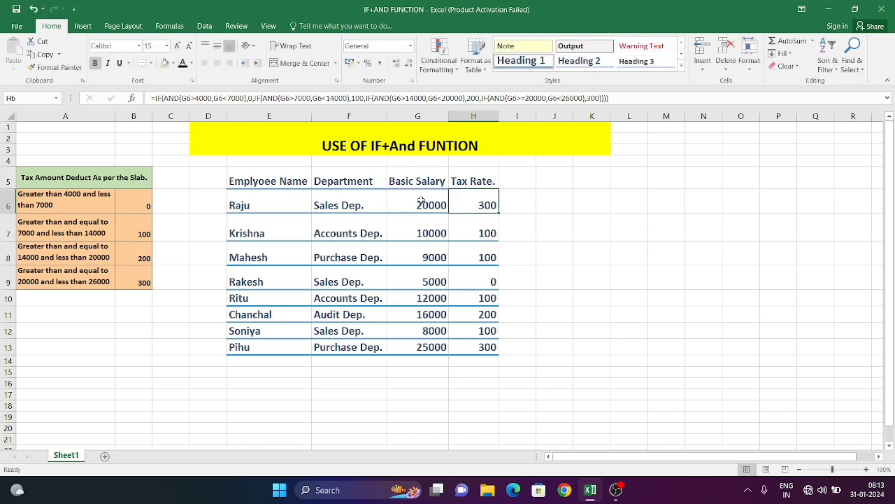